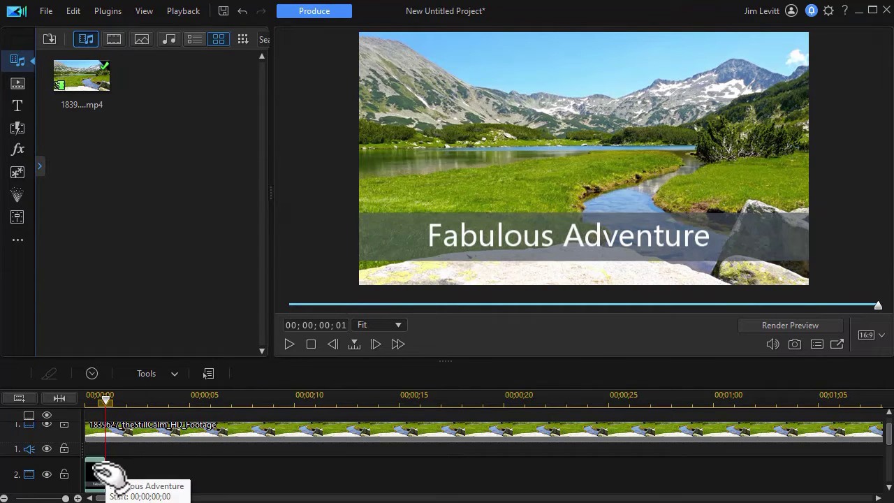
- Open the Fabulous Adventure title in Title Designer and set all its text to Raleway SemiBold
{"action": "scroll", "coordinate": [105, 478], "scroll_direction": "down", "scroll_amount": 2}
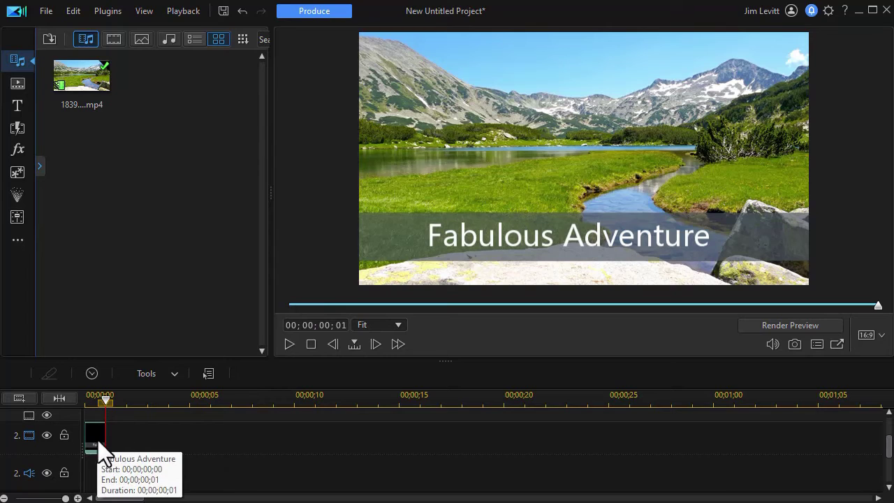
{"action": "double_click", "coordinate": [97, 442]}
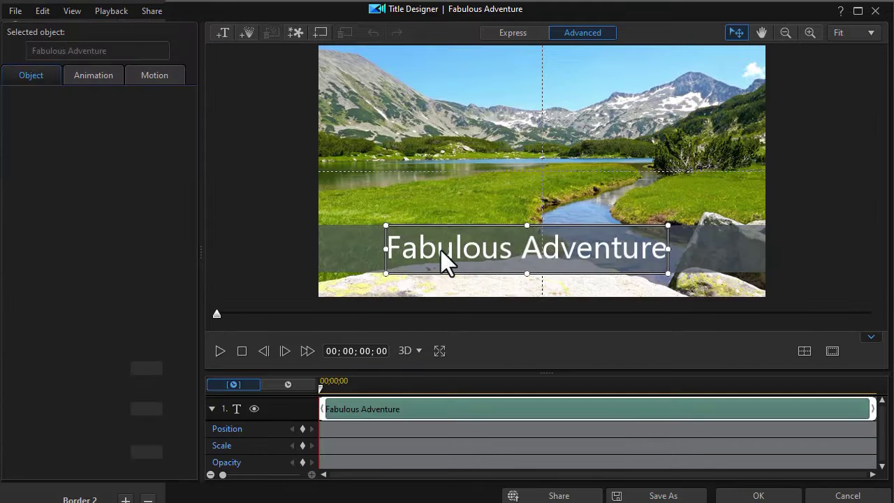
{"action": "left_click", "coordinate": [441, 250]}
{"action": "key", "text": "ctrl+a"}
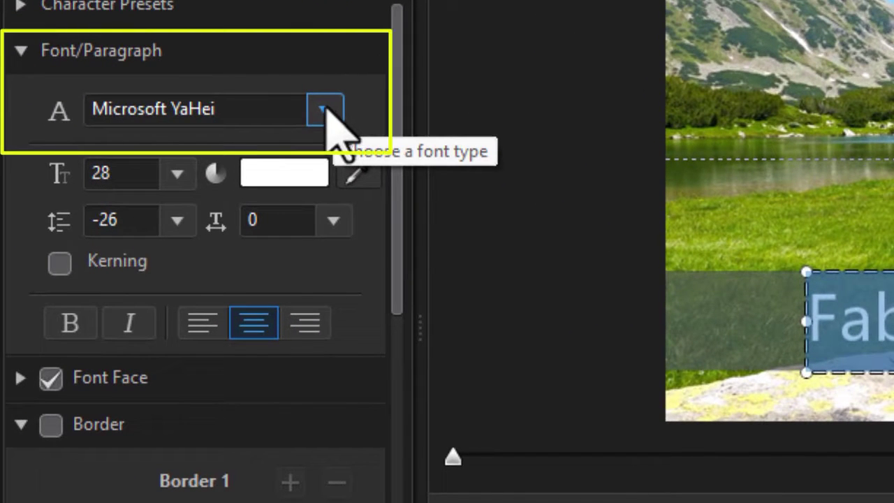
{"action": "left_click", "coordinate": [324, 109]}
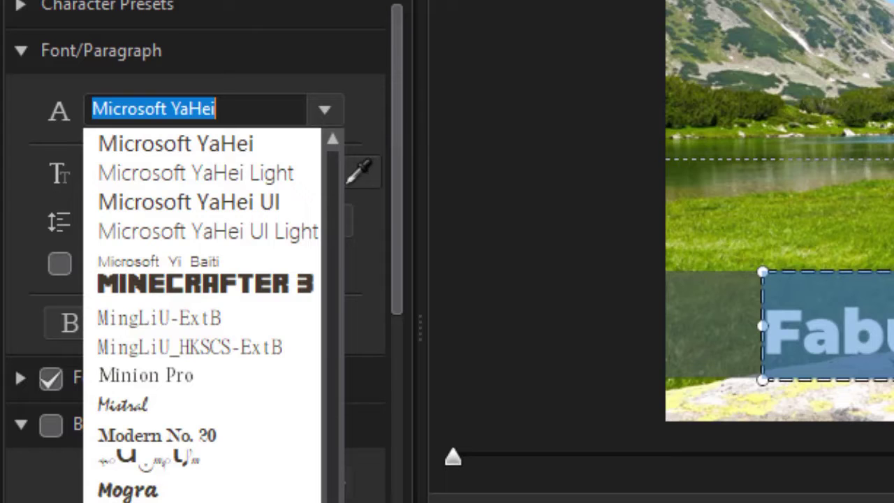
{"action": "scroll", "coordinate": [203, 315], "scroll_direction": "down", "scroll_amount": 1}
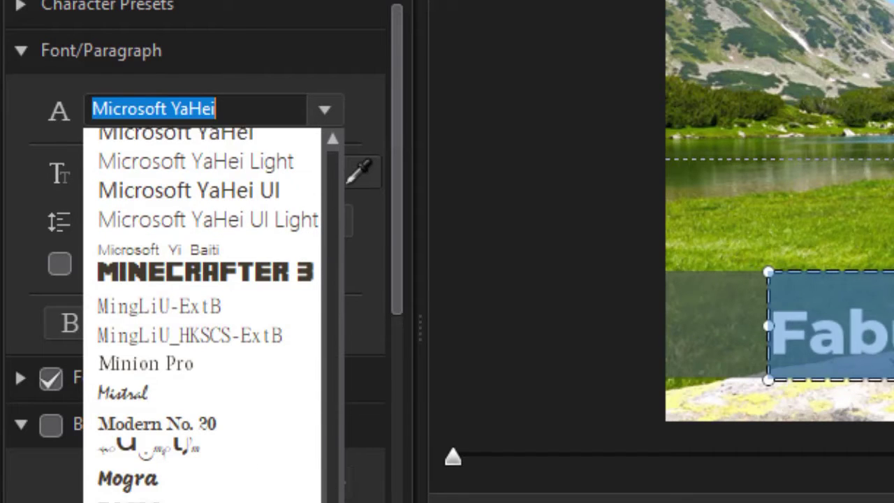
{"action": "scroll", "coordinate": [203, 314], "scroll_direction": "down", "scroll_amount": 15}
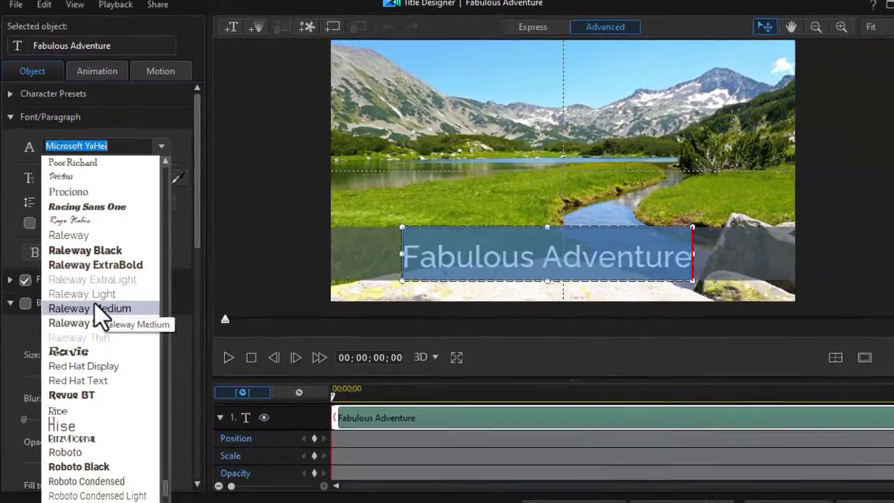
{"action": "left_click", "coordinate": [192, 464]}
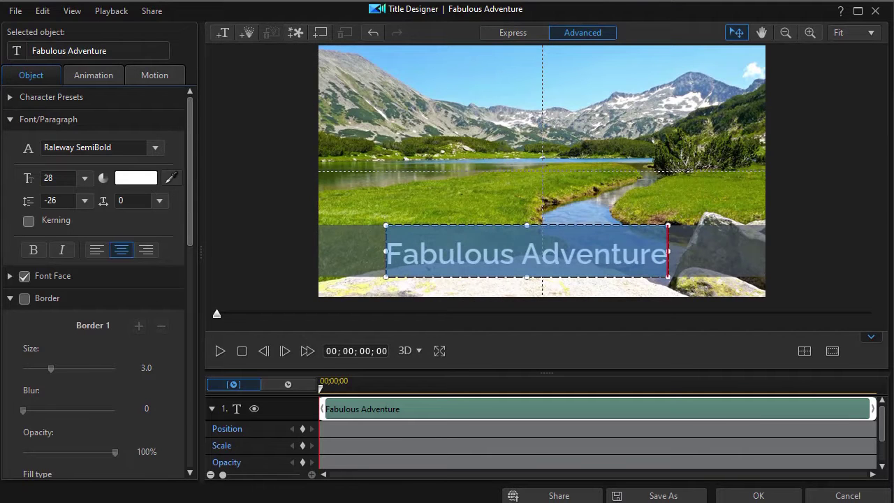
{"action": "key", "text": "super"}
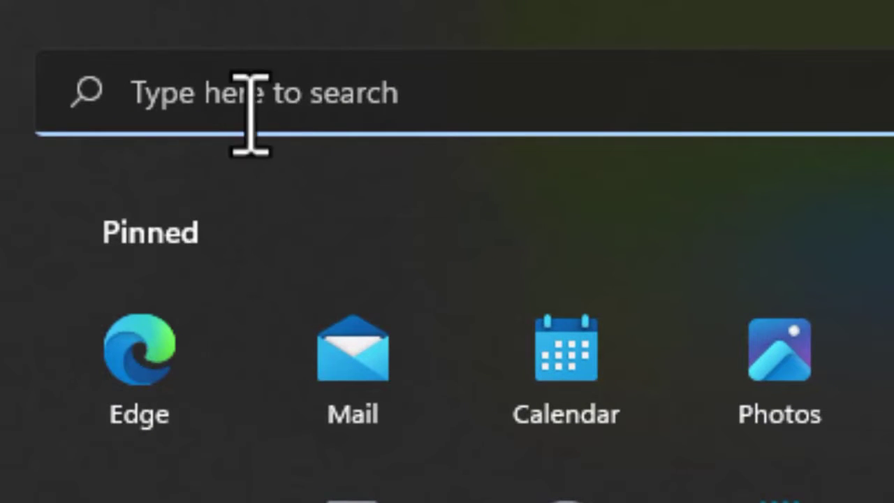
- Search Windows for 'font' and open the Control Panel Fonts settings
{"action": "left_click", "coordinate": [260, 105]}
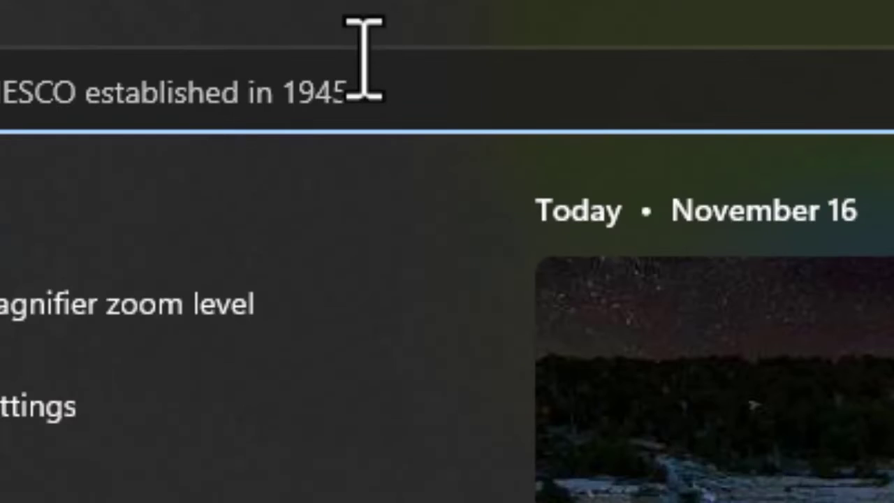
{"action": "type", "text": "font"}
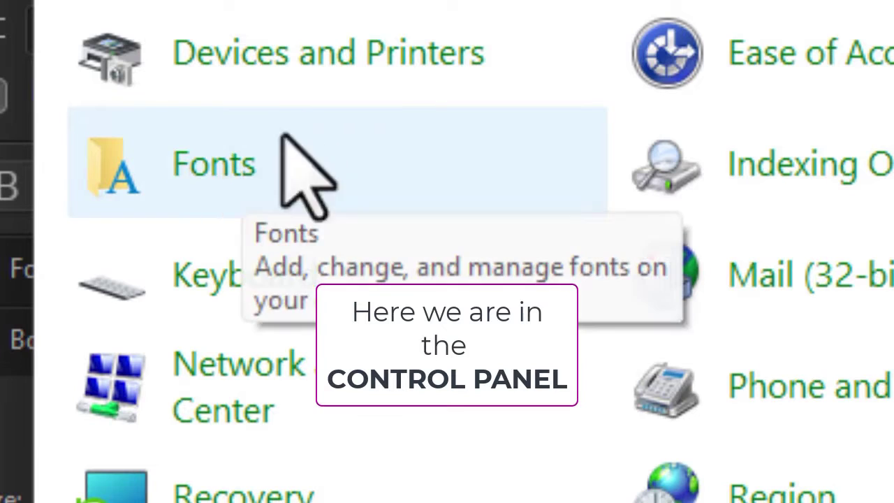
{"action": "left_click", "coordinate": [229, 169]}
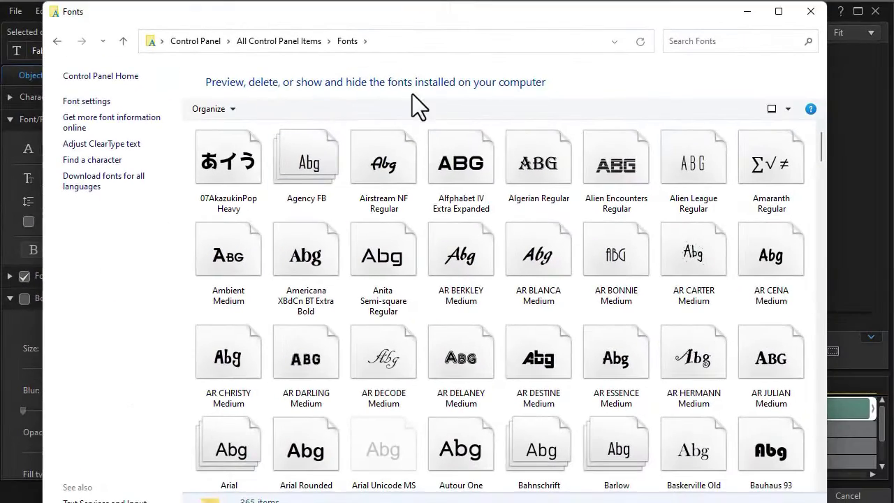
- Move the Fonts window left so the Title Designer preview is visible beside it
{"action": "left_click_drag", "start_coordinate": [471, 21], "coordinate": [218, 20]}
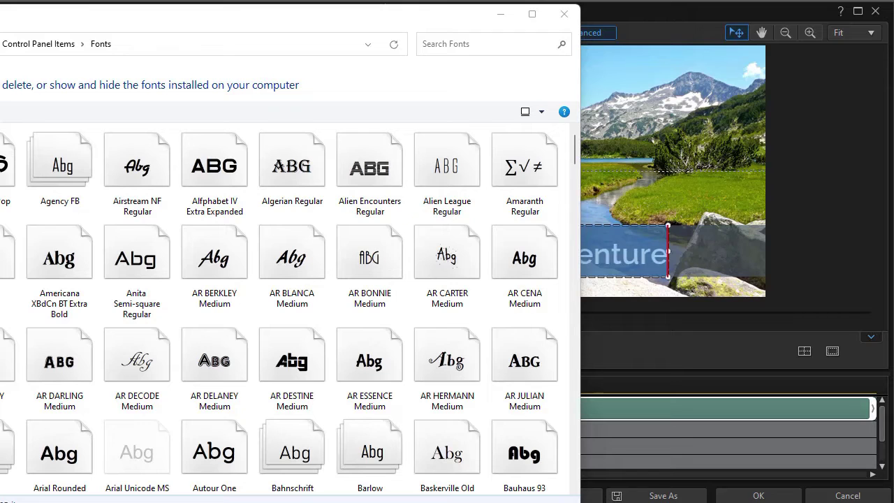
- Install LBRITE.TTF by dragging it from File Explorer into the Fonts folder, then close Fonts
{"action": "left_click_drag", "start_coordinate": [475, 502], "coordinate": [893, 77]}
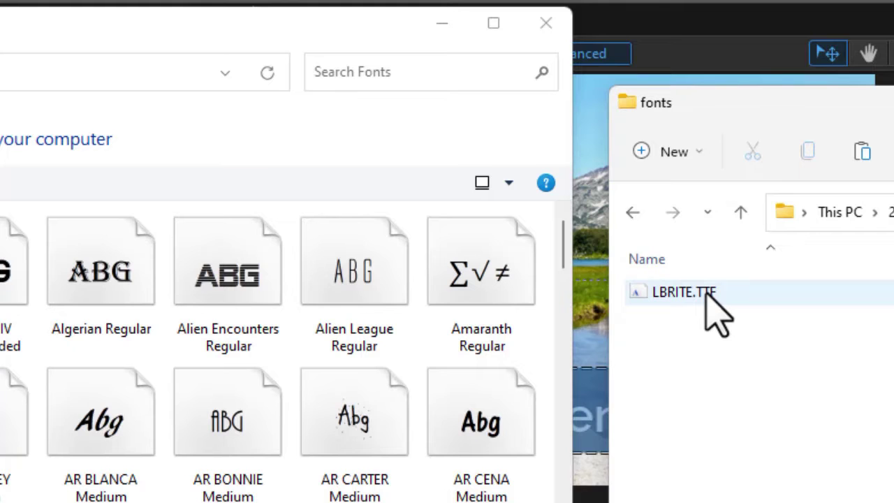
{"action": "left_click_drag", "start_coordinate": [705, 292], "coordinate": [390, 323]}
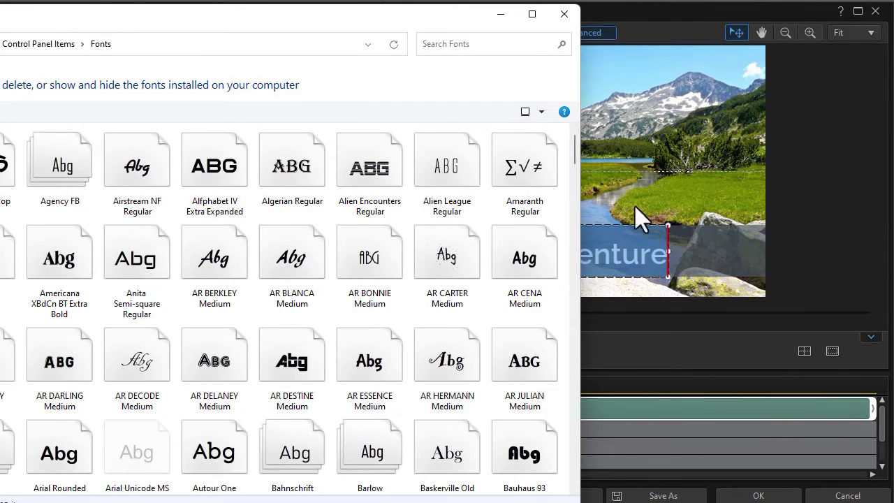
{"action": "left_click", "coordinate": [566, 15]}
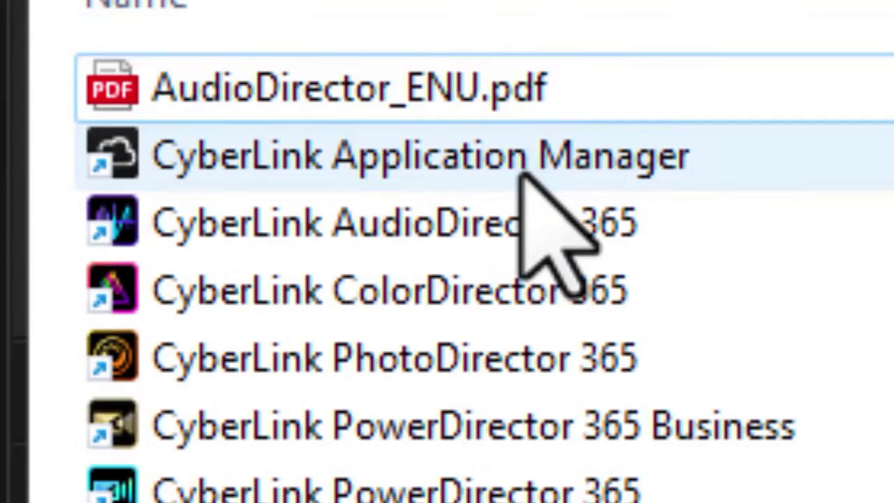
- Launch CyberLink Application Manager from the Start menu and show its Fonts library
{"action": "left_click", "coordinate": [522, 172]}
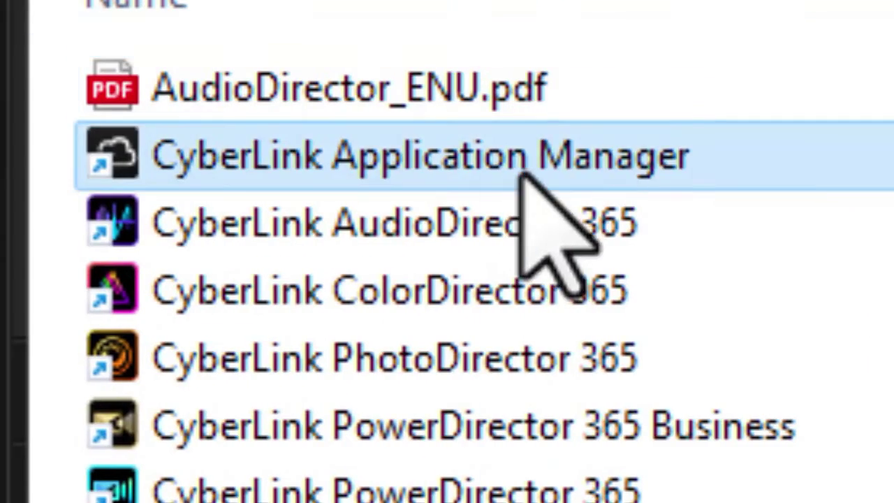
{"action": "double_click", "coordinate": [536, 149]}
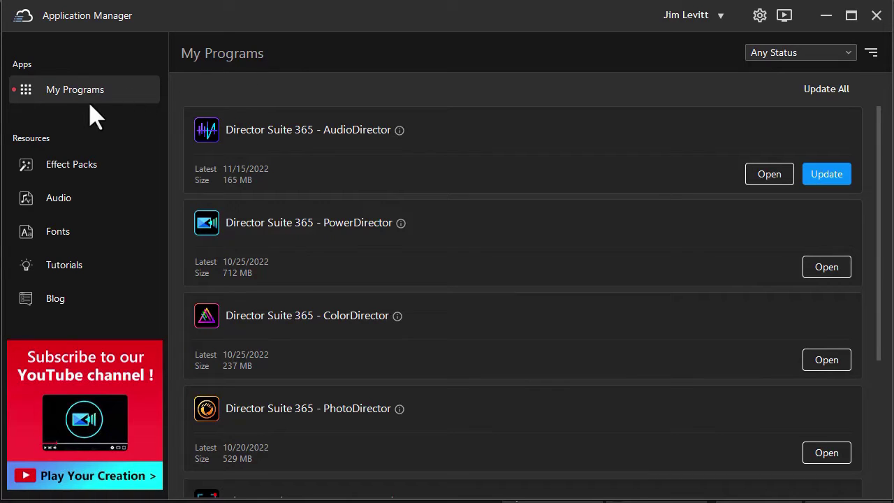
{"action": "left_click", "coordinate": [58, 231]}
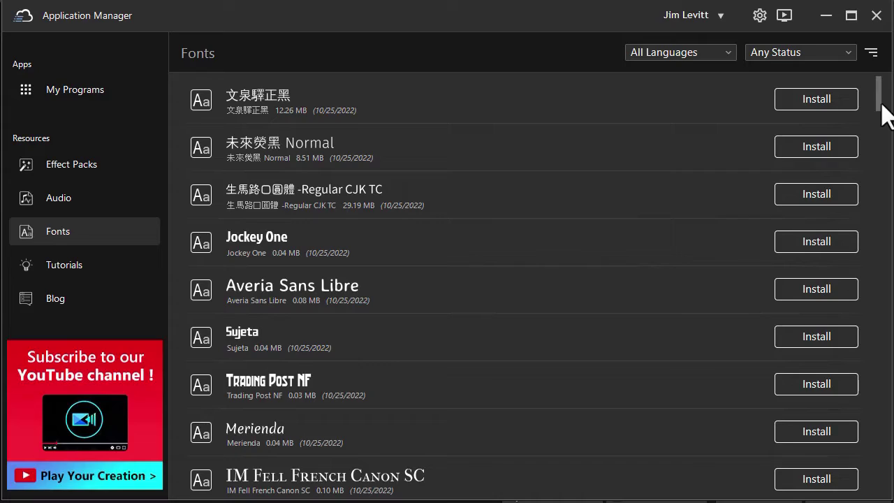
- Scroll down the Fonts library to Cherry Bomb One and install it
{"action": "scroll", "coordinate": [885, 113], "scroll_direction": "down", "scroll_amount": 10}
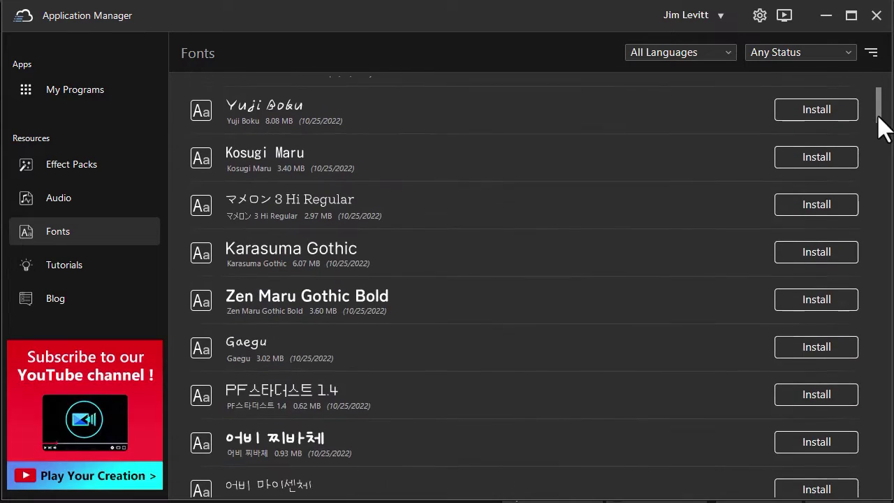
{"action": "scroll", "coordinate": [885, 126], "scroll_direction": "down", "scroll_amount": 15}
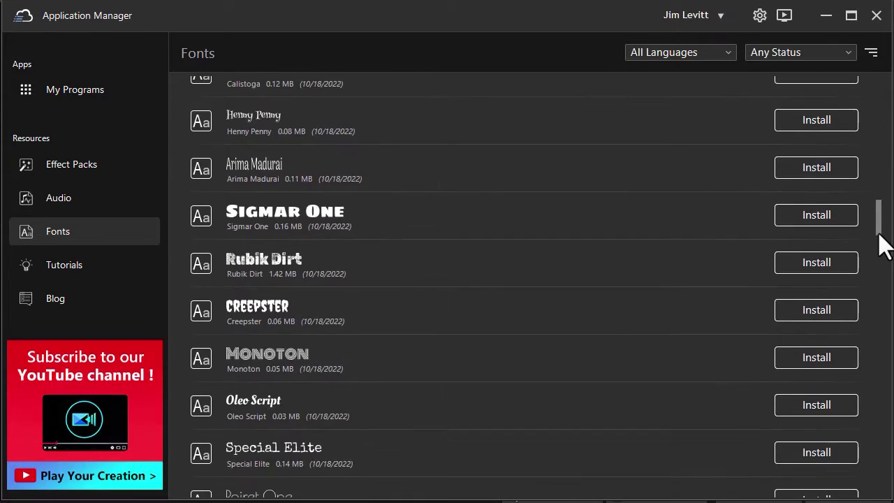
{"action": "scroll", "coordinate": [888, 286], "scroll_direction": "down", "scroll_amount": 15}
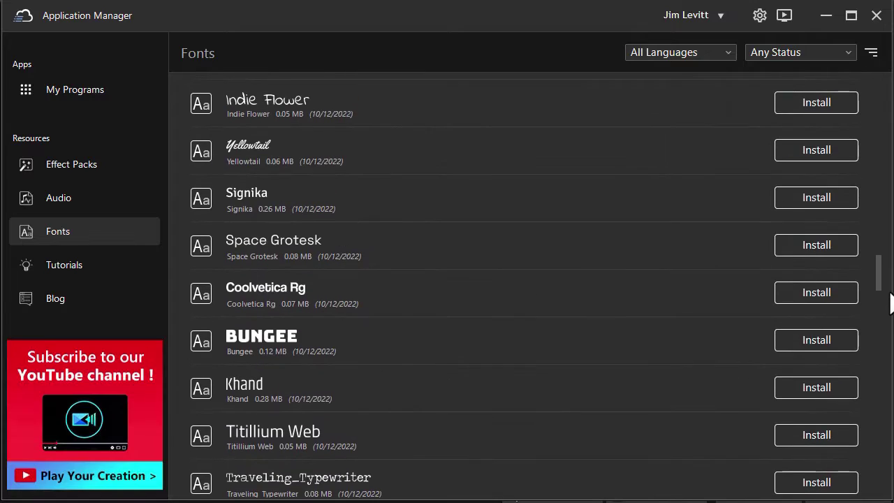
{"action": "scroll", "coordinate": [889, 286], "scroll_direction": "up", "scroll_amount": 3}
{"action": "scroll", "coordinate": [890, 301], "scroll_direction": "down", "scroll_amount": 12}
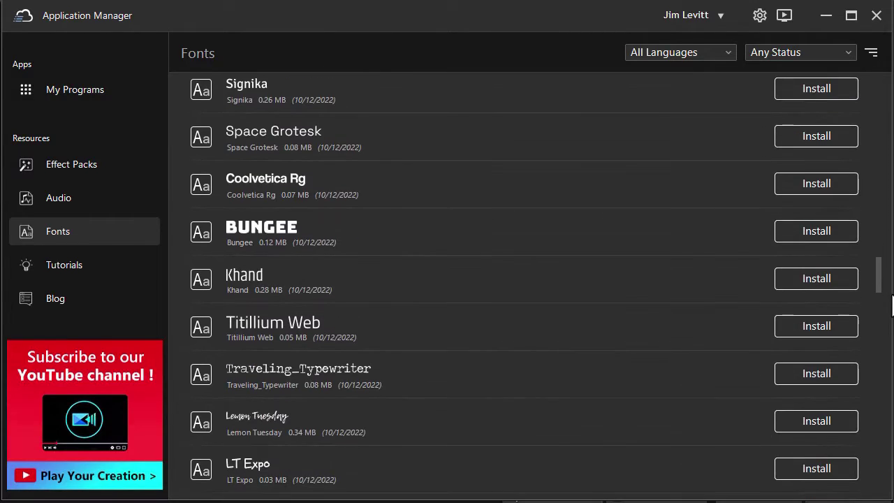
{"action": "scroll", "coordinate": [882, 297], "scroll_direction": "down", "scroll_amount": 1}
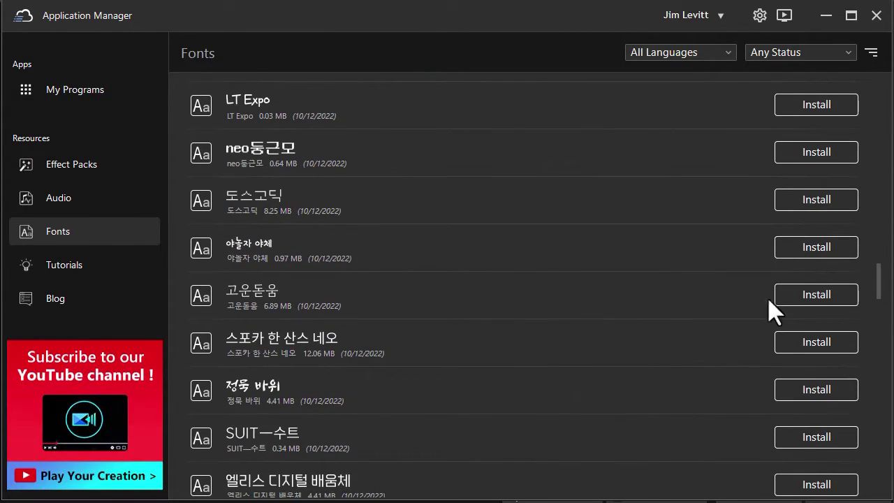
{"action": "scroll", "coordinate": [882, 297], "scroll_direction": "down", "scroll_amount": 15}
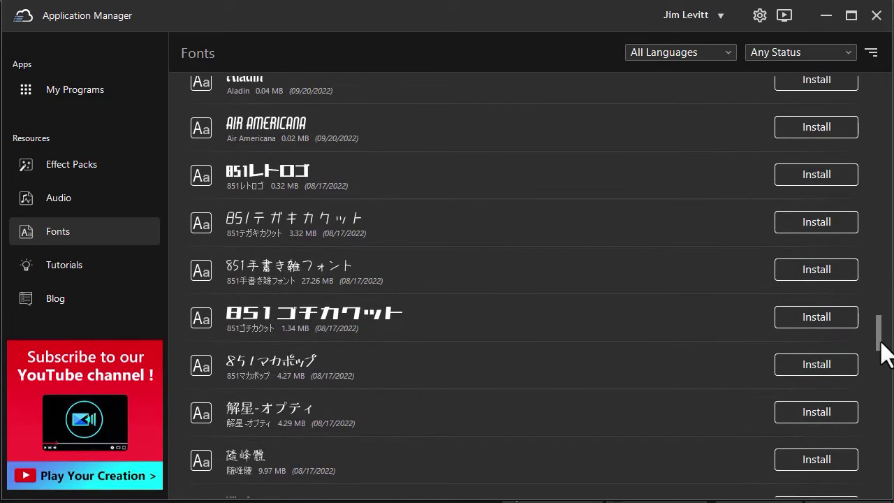
{"action": "scroll", "coordinate": [886, 365], "scroll_direction": "down", "scroll_amount": 10}
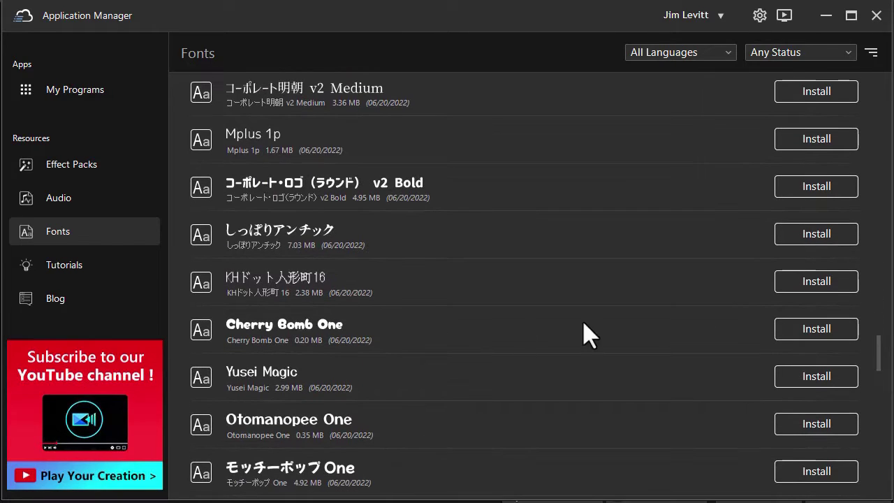
{"action": "left_click", "coordinate": [820, 330]}
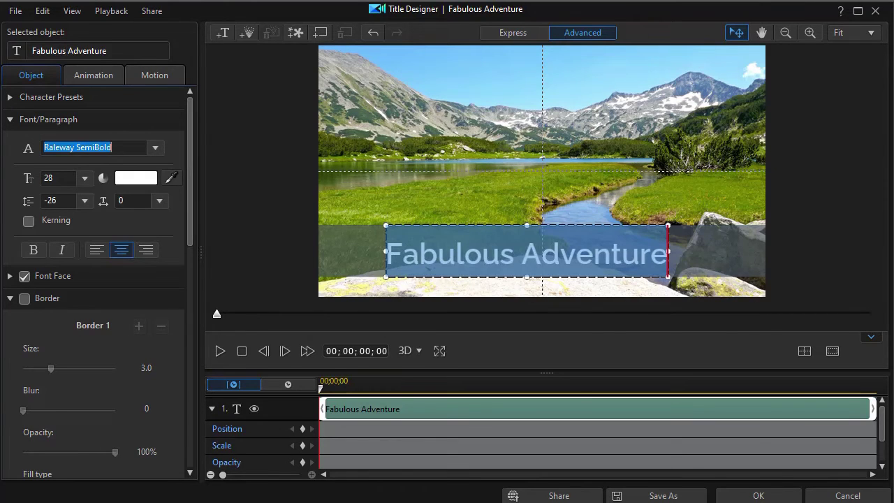
- Set the title font to Junction, confirm with OK, and reopen the title in Title Designer
{"action": "type", "text": "Junction"}
{"action": "key", "text": "Return"}
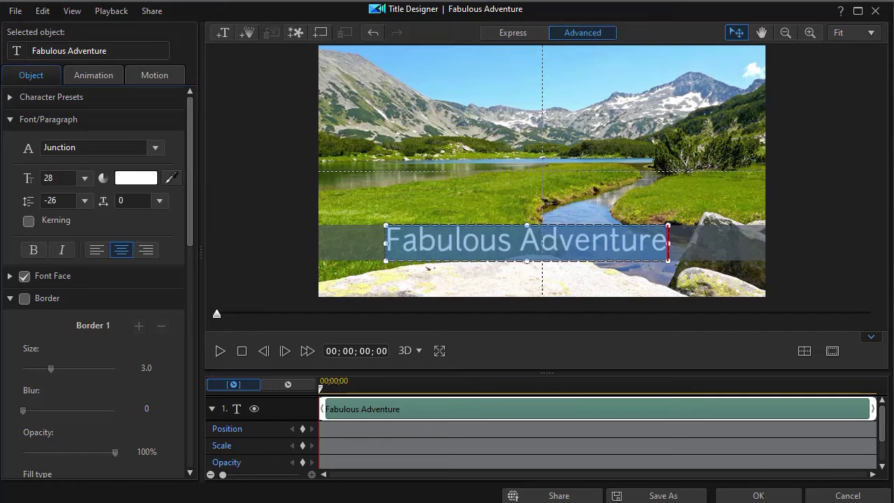
{"action": "left_click", "coordinate": [760, 496]}
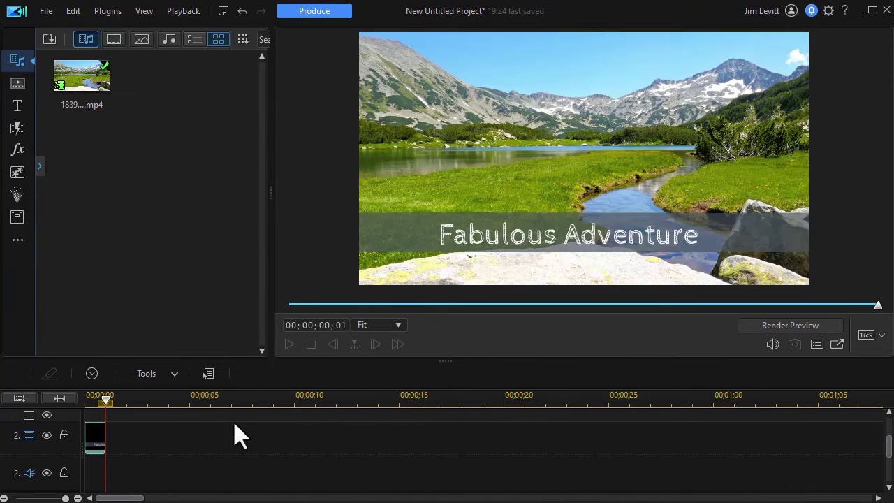
{"action": "double_click", "coordinate": [105, 440]}
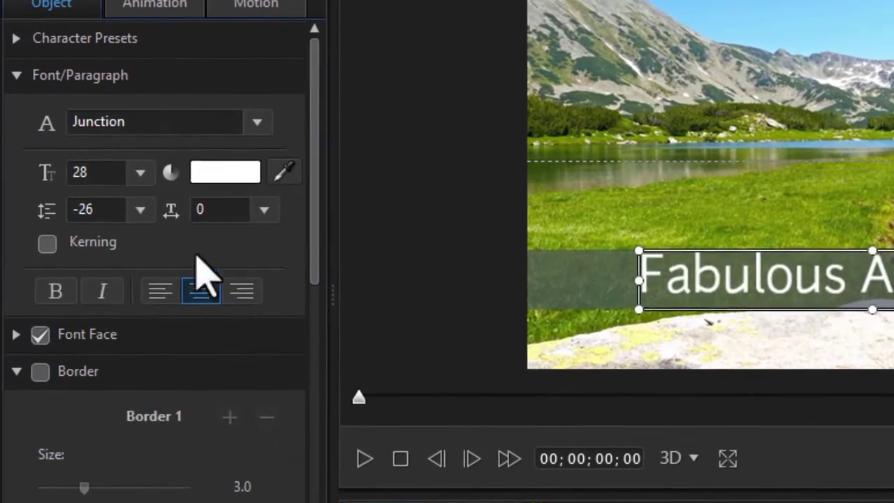
- Pick Cherry Bomb One from the font list for the Fabulous Adventure title
{"action": "left_click", "coordinate": [156, 148]}
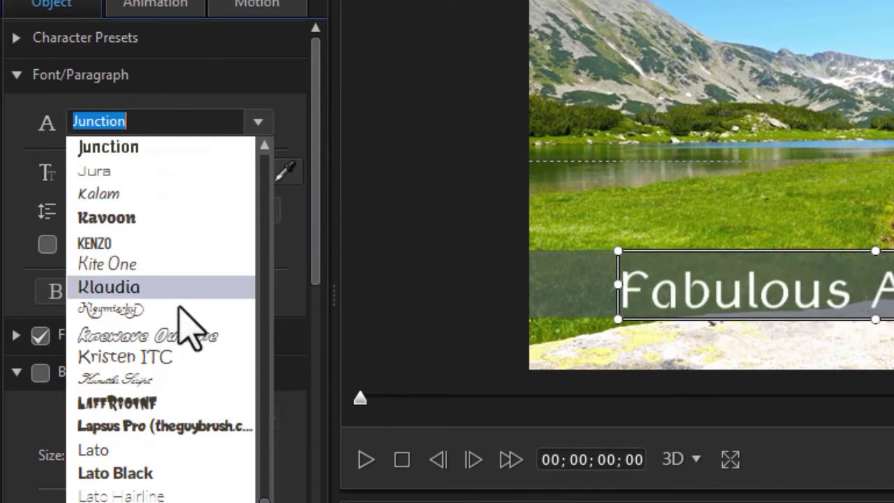
{"action": "left_click_drag", "start_coordinate": [264, 498], "coordinate": [260, 353]}
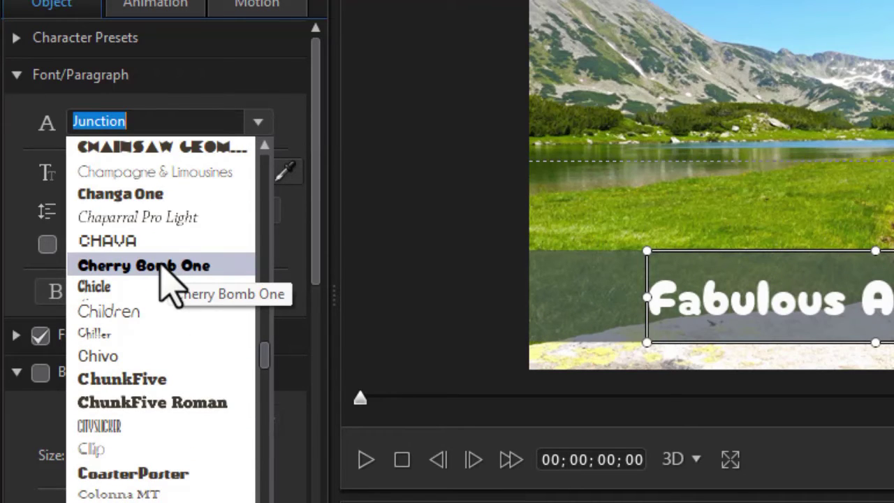
{"action": "left_click", "coordinate": [161, 266]}
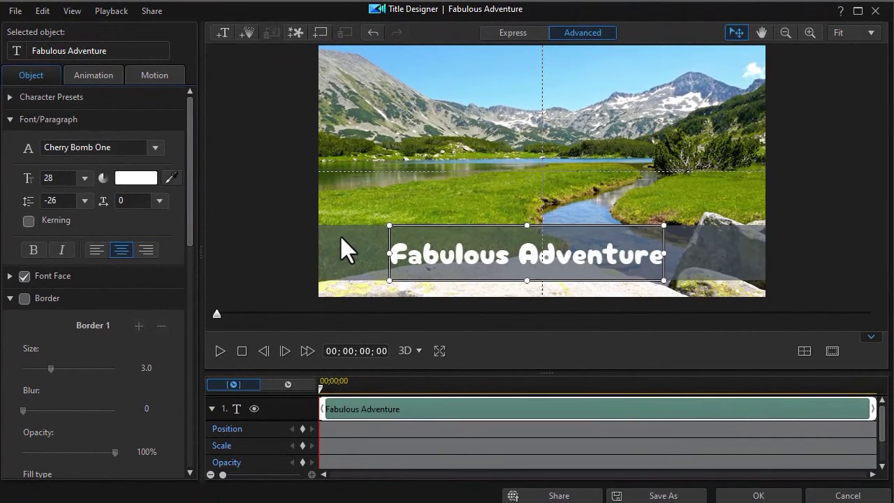